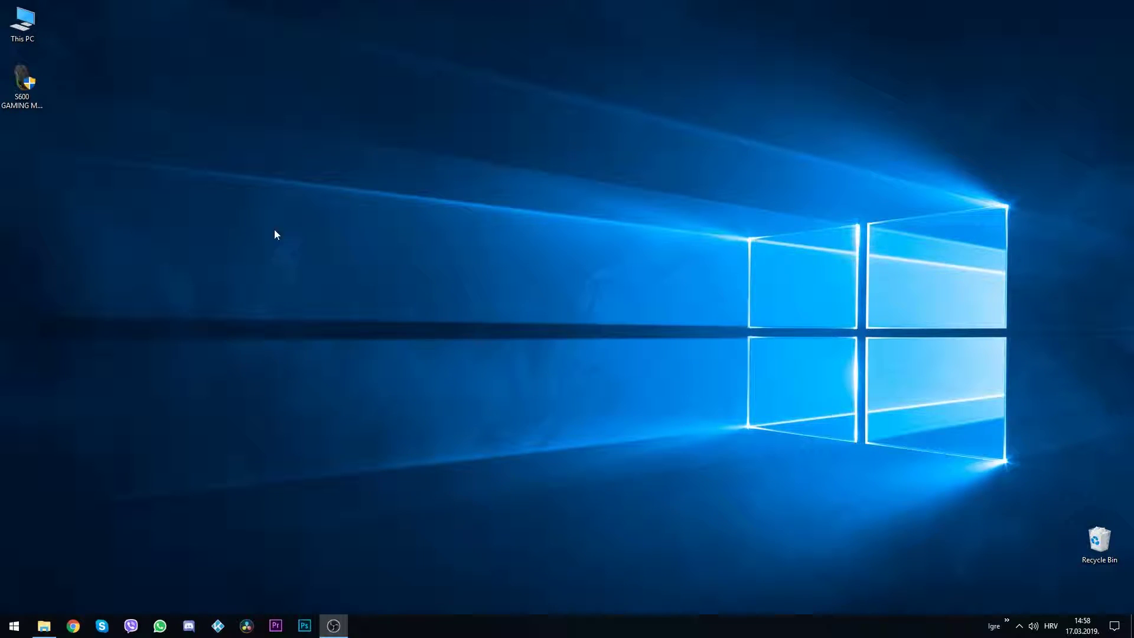
Install the S600 GAMING MOUSE software in its default folder and open the installed program
{"action": "double_click", "coordinate": [25, 79]}
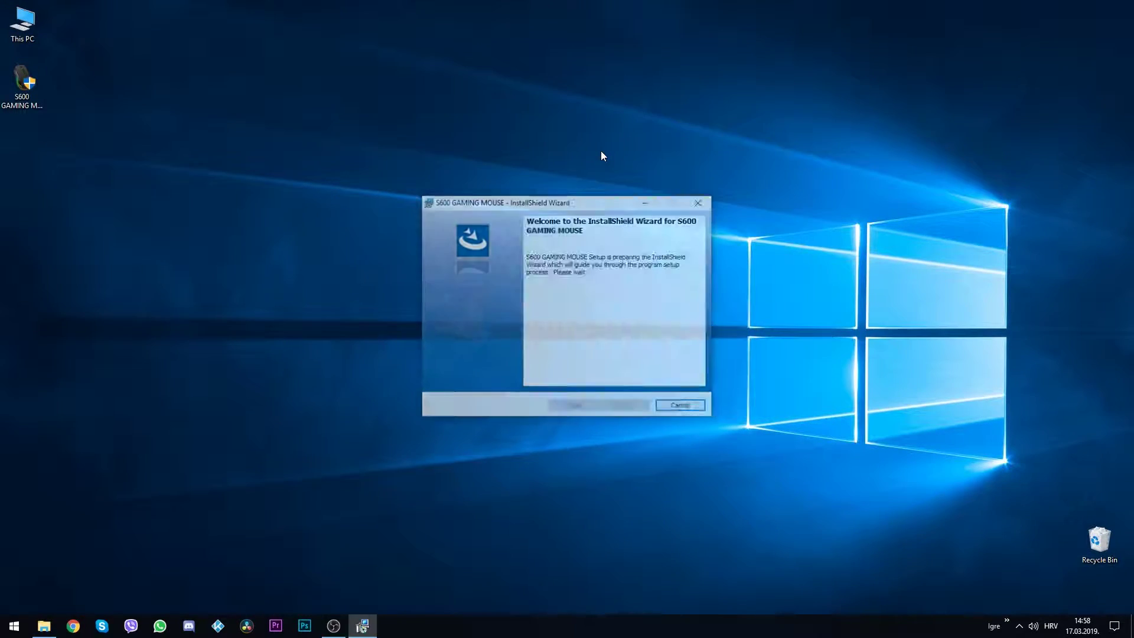
{"action": "left_click", "coordinate": [631, 409]}
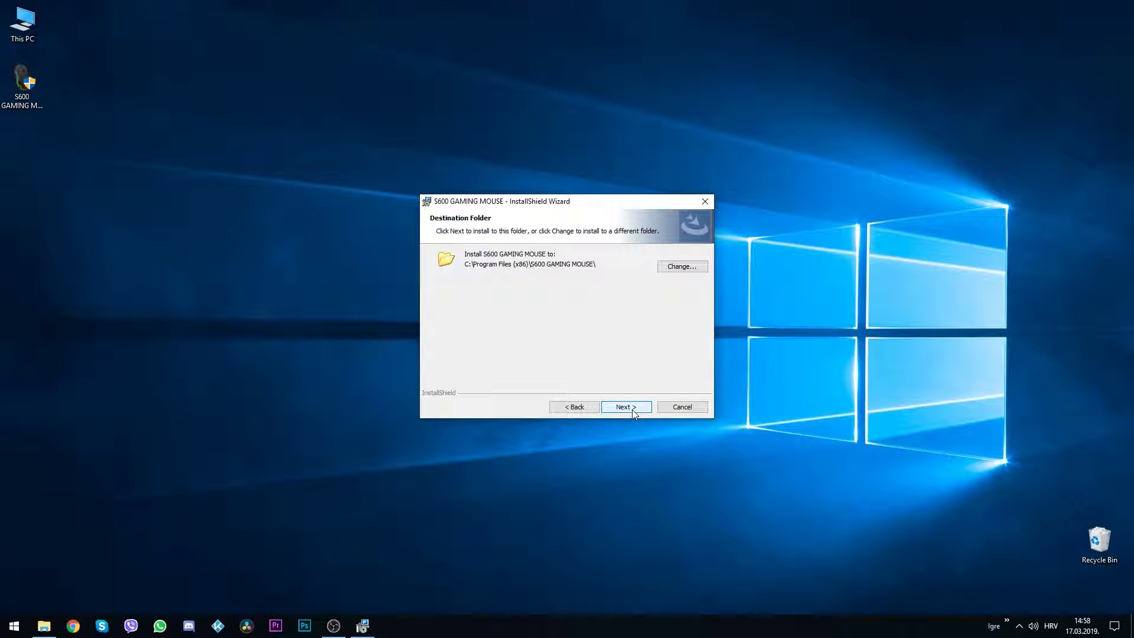
{"action": "left_click", "coordinate": [632, 409]}
{"action": "left_click", "coordinate": [632, 409]}
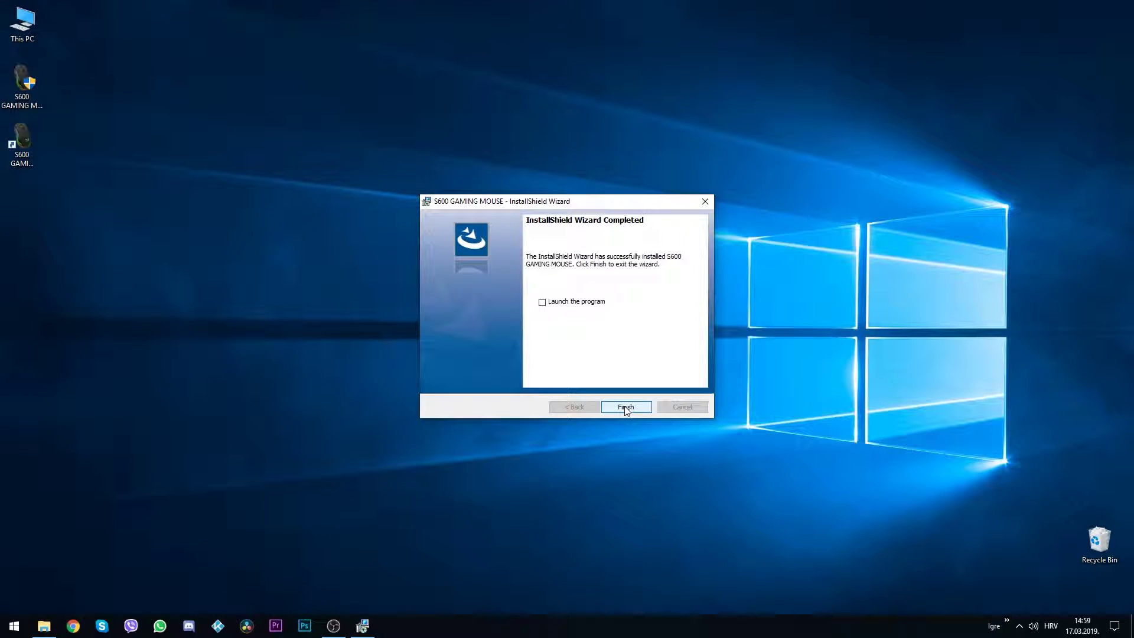
{"action": "left_click", "coordinate": [625, 407]}
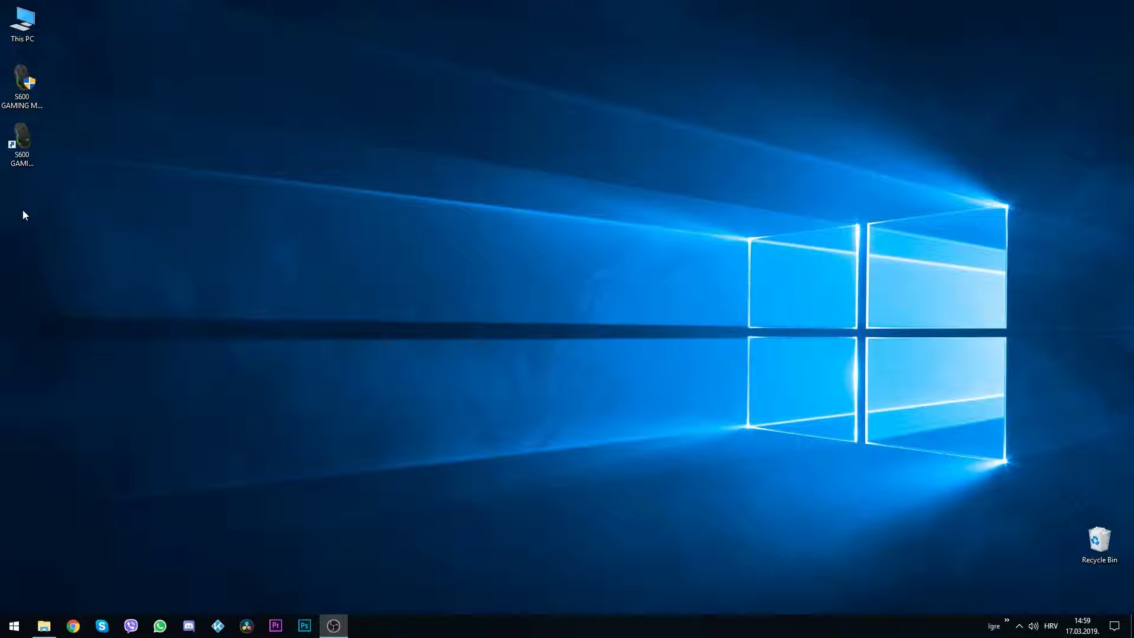
{"action": "left_click", "coordinate": [30, 136]}
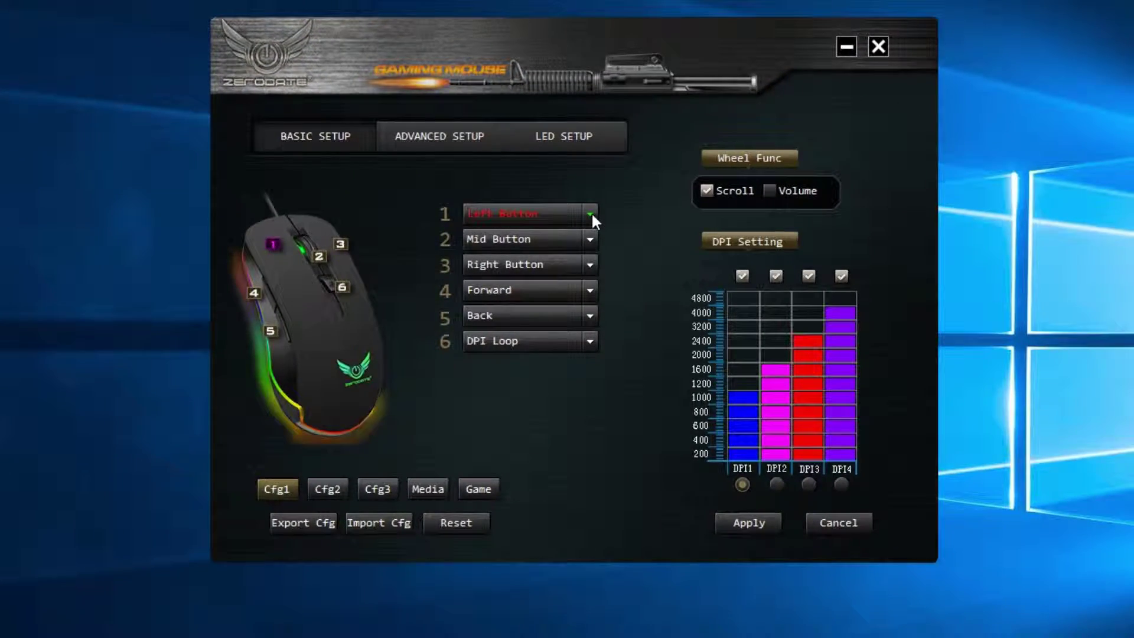
Examine the functions that can be assigned to mouse button 1, including the Extent, Media, Macro and ShortCut groups
{"action": "left_click", "coordinate": [591, 217]}
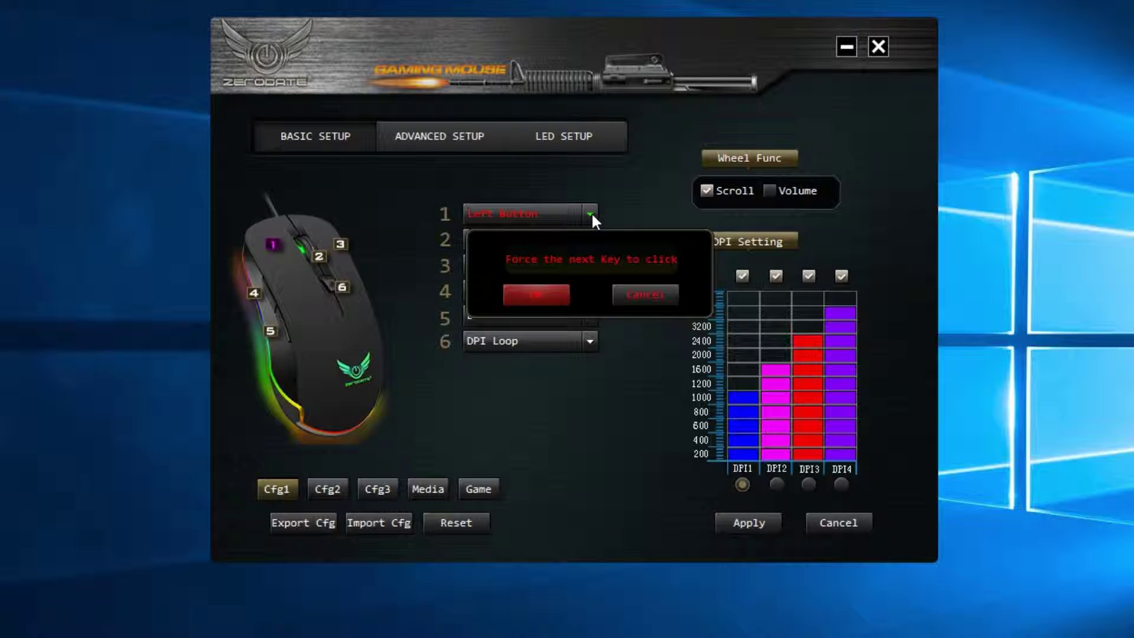
{"action": "left_click", "coordinate": [555, 287]}
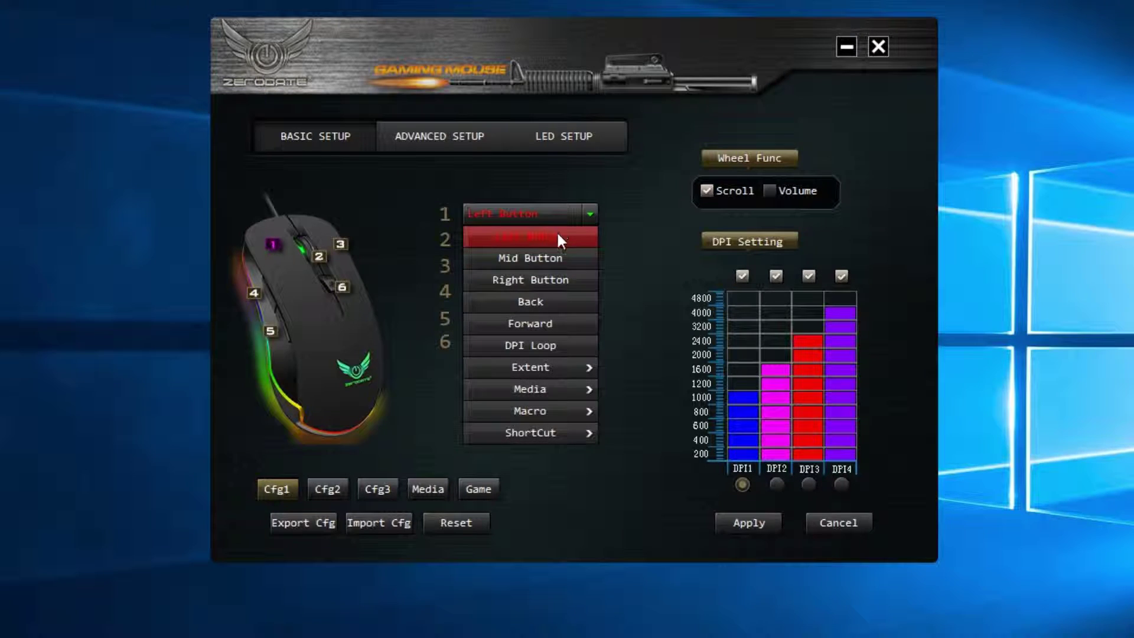
{"action": "mouse_move", "coordinate": [536, 364]}
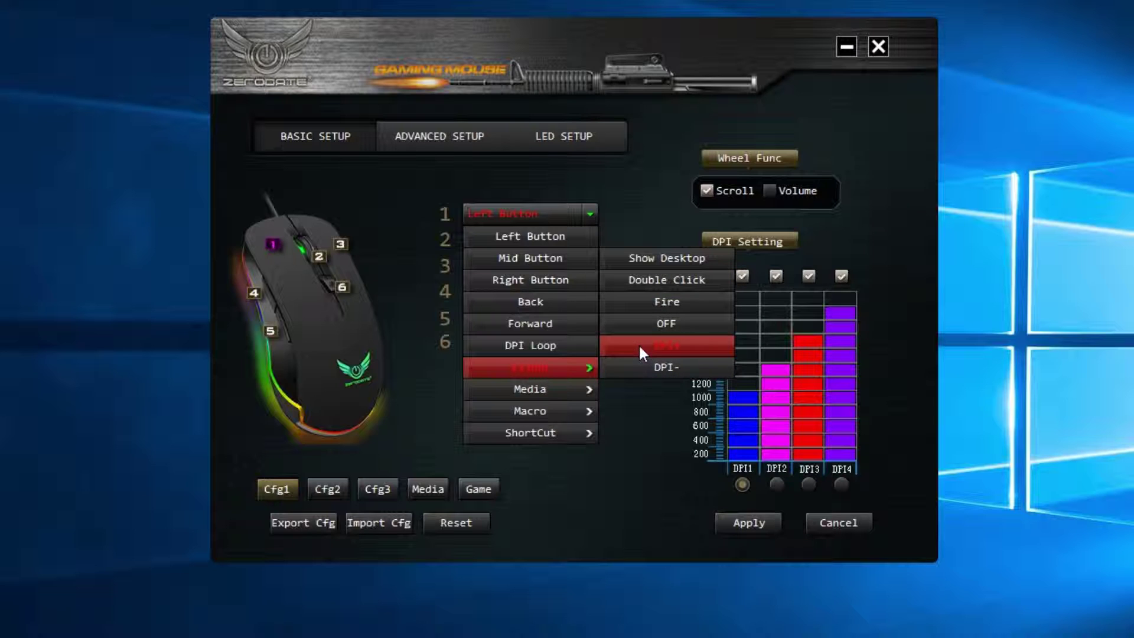
{"action": "mouse_move", "coordinate": [566, 381]}
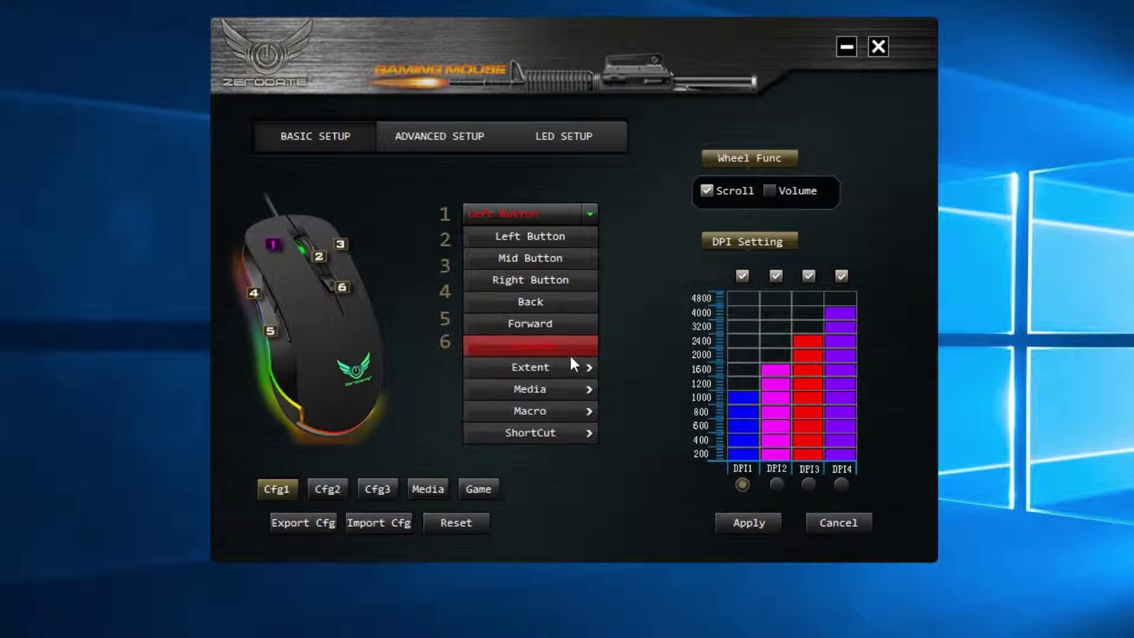
{"action": "mouse_move", "coordinate": [551, 413]}
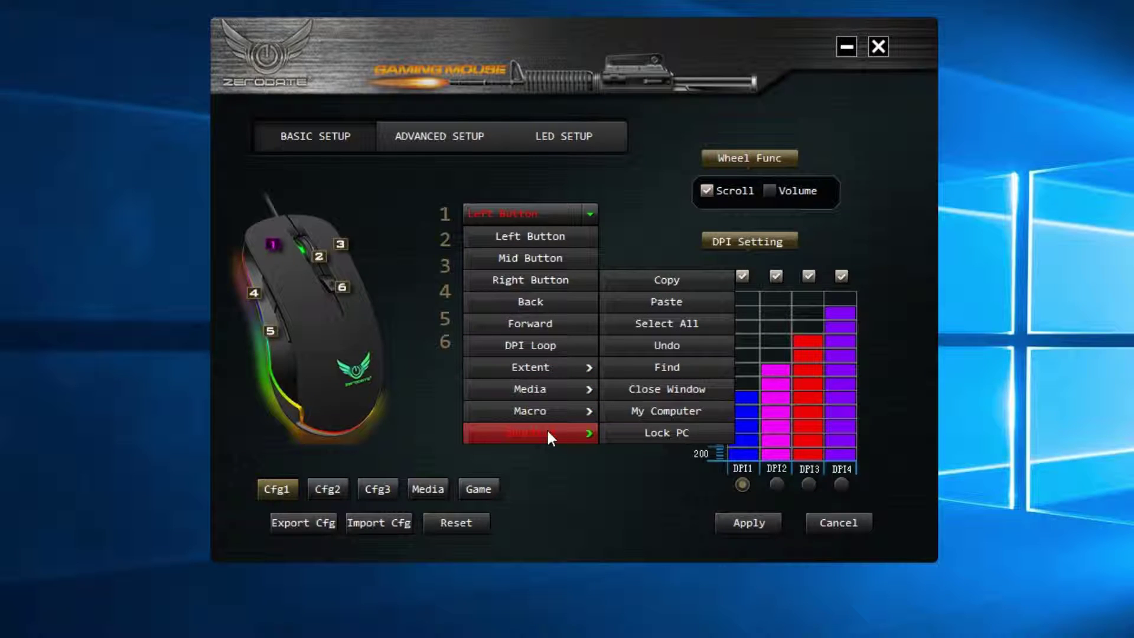
{"action": "left_click", "coordinate": [573, 515]}
Look through the assignable functions for mouse buttons 2 to 6, leaving the current assignments in place
{"action": "left_click", "coordinate": [591, 239]}
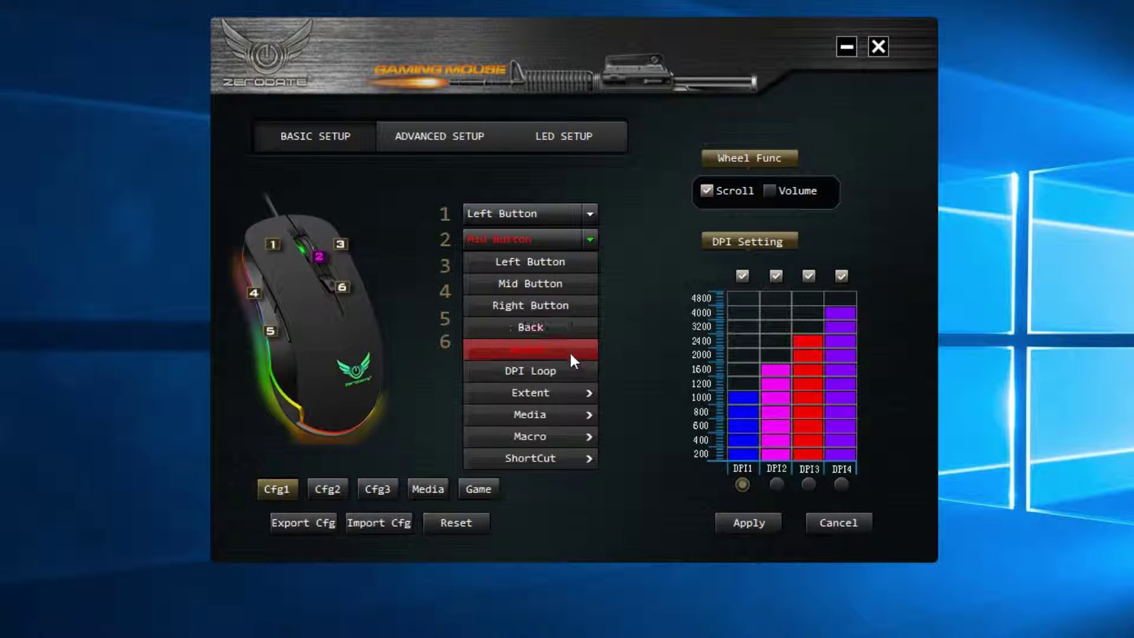
{"action": "mouse_move", "coordinate": [561, 421]}
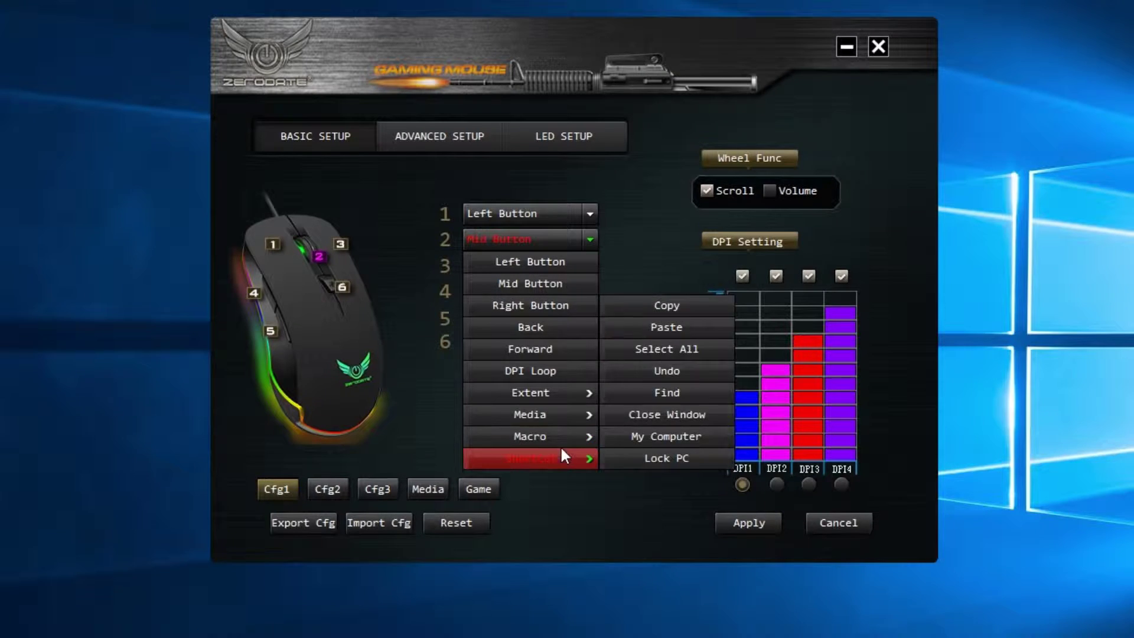
{"action": "left_click", "coordinate": [590, 265]}
{"action": "left_click", "coordinate": [588, 267]}
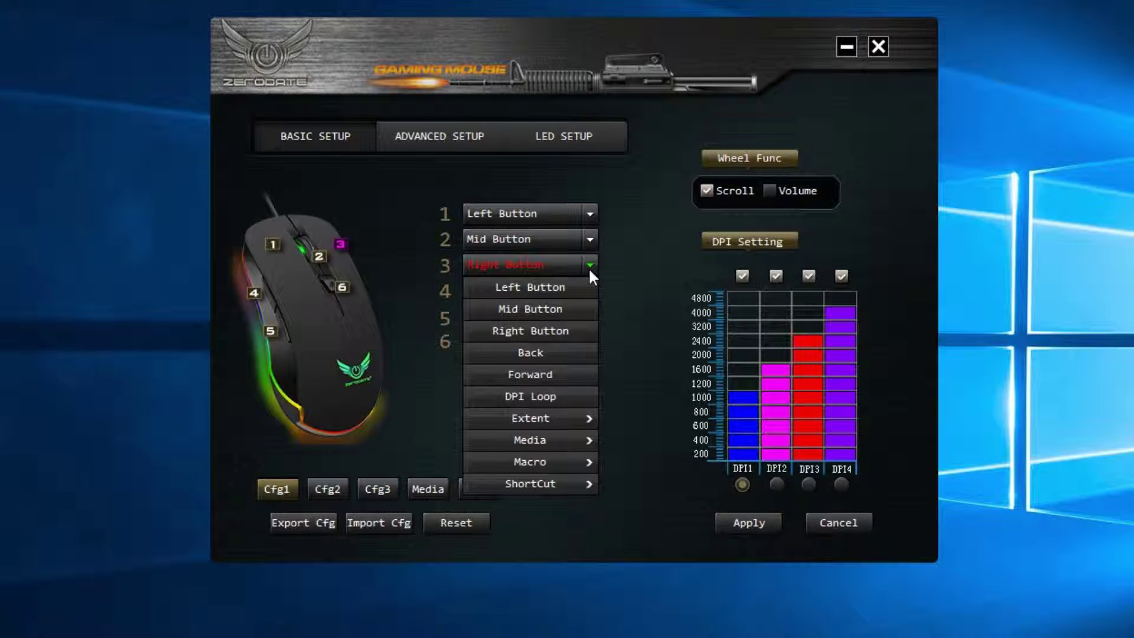
{"action": "left_click", "coordinate": [590, 289]}
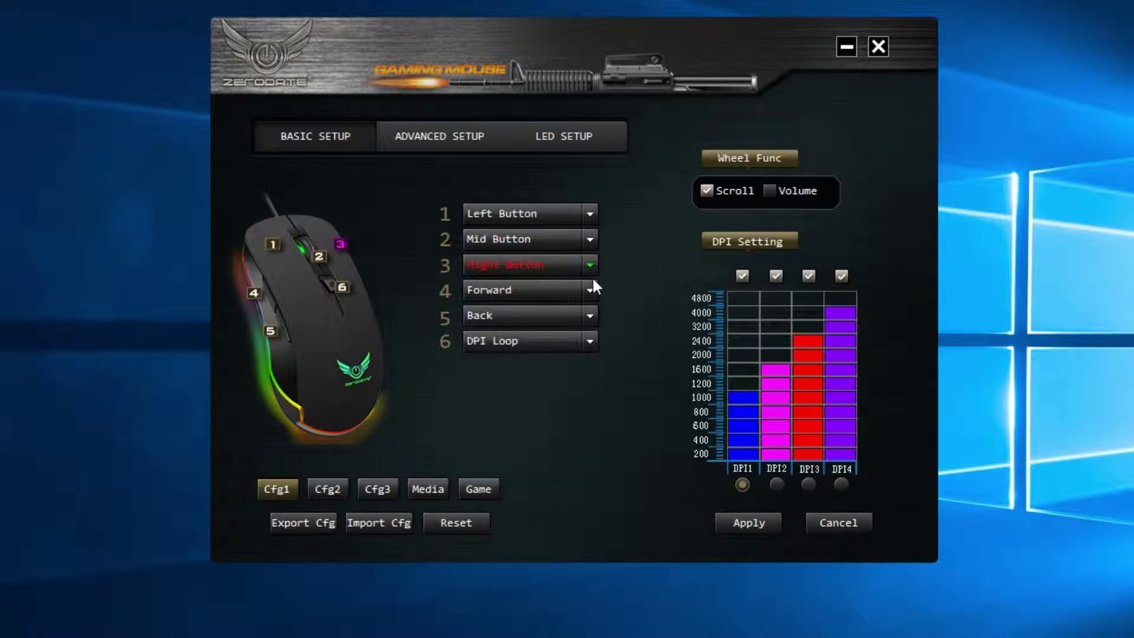
{"action": "left_click", "coordinate": [590, 289]}
{"action": "left_click", "coordinate": [631, 294]}
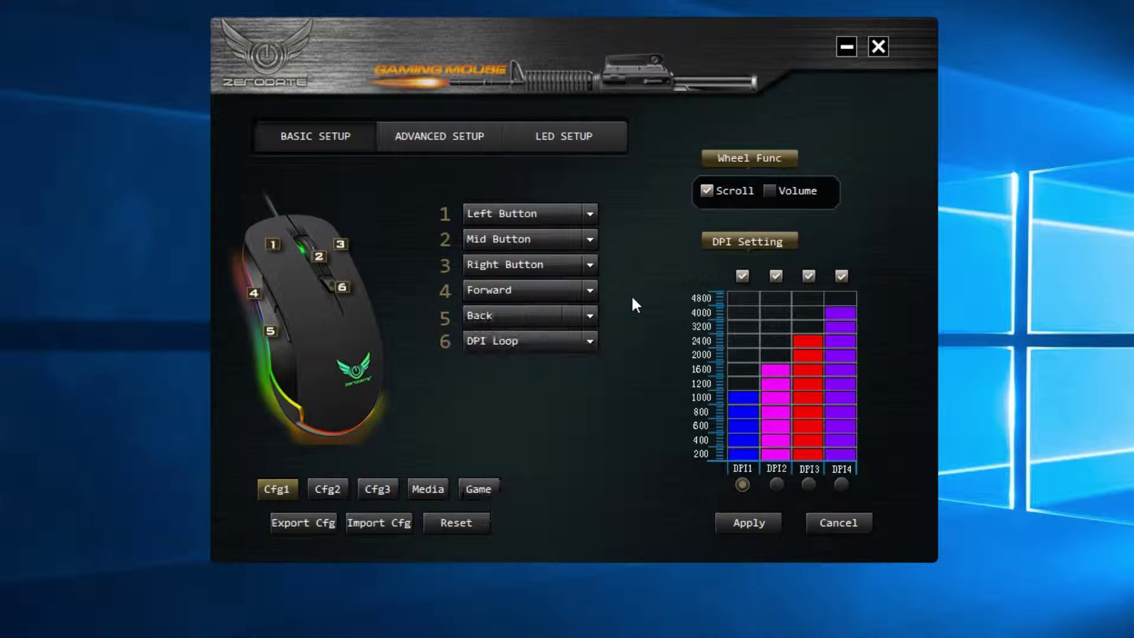
{"action": "left_click", "coordinate": [590, 315]}
{"action": "left_click", "coordinate": [627, 313]}
{"action": "left_click", "coordinate": [589, 341]}
{"action": "left_click", "coordinate": [590, 340]}
{"action": "left_click", "coordinate": [636, 323]}
Review the button assignments and DPI levels of the Cfg2, Cfg3, Media and Game profiles, and return to Cfg1
{"action": "left_click", "coordinate": [338, 487]}
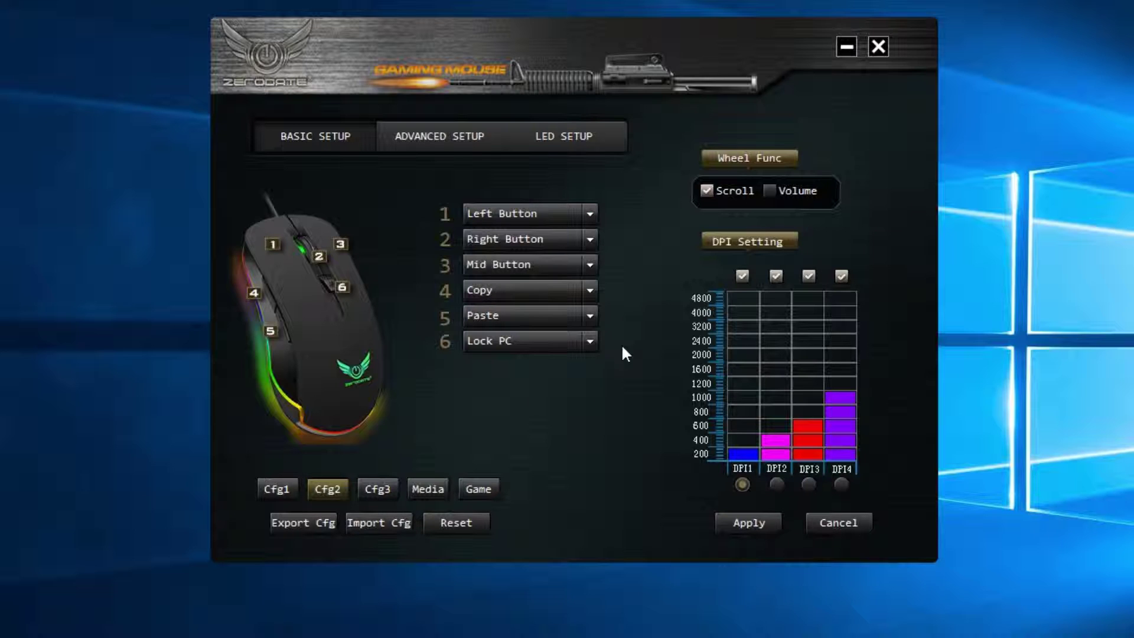
{"action": "left_click", "coordinate": [383, 486]}
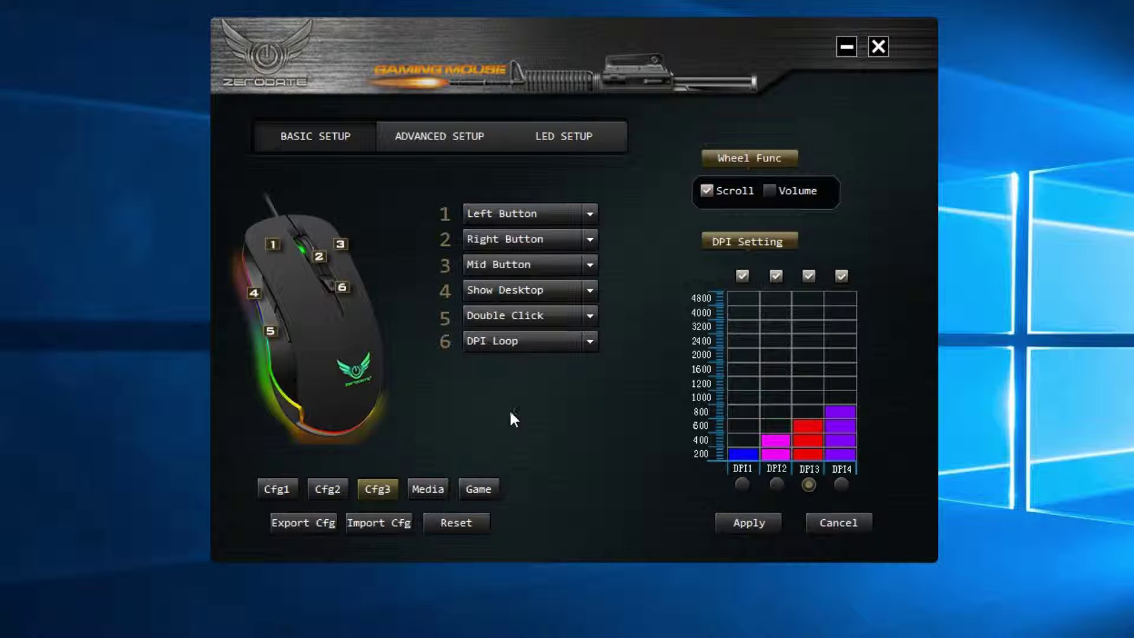
{"action": "left_click", "coordinate": [432, 489]}
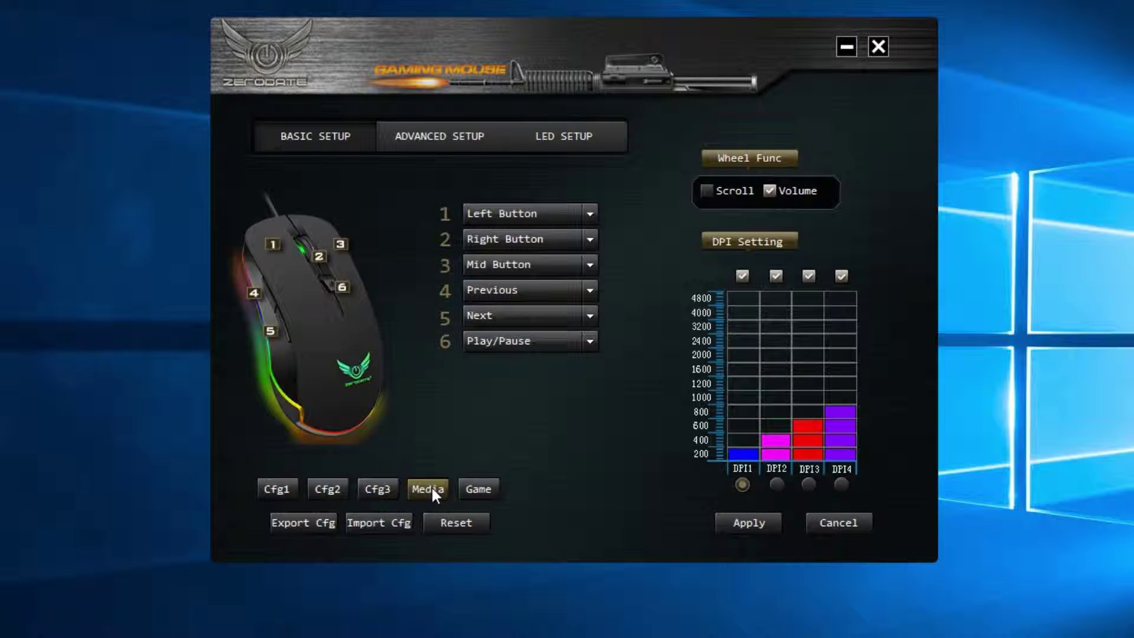
{"action": "left_click", "coordinate": [480, 490]}
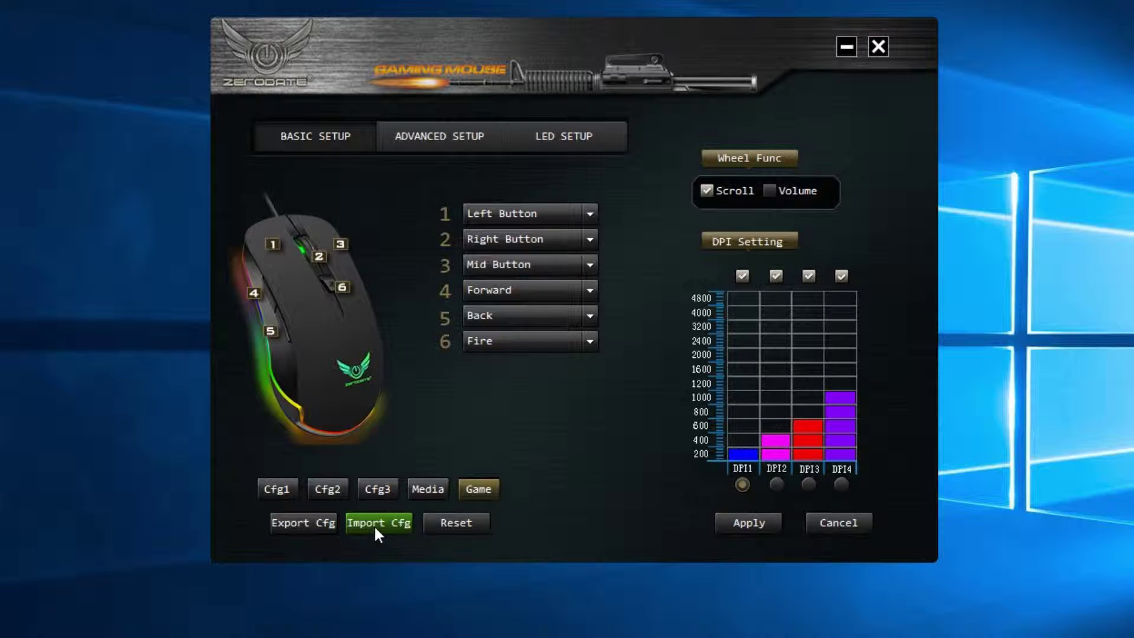
{"action": "left_click", "coordinate": [282, 490]}
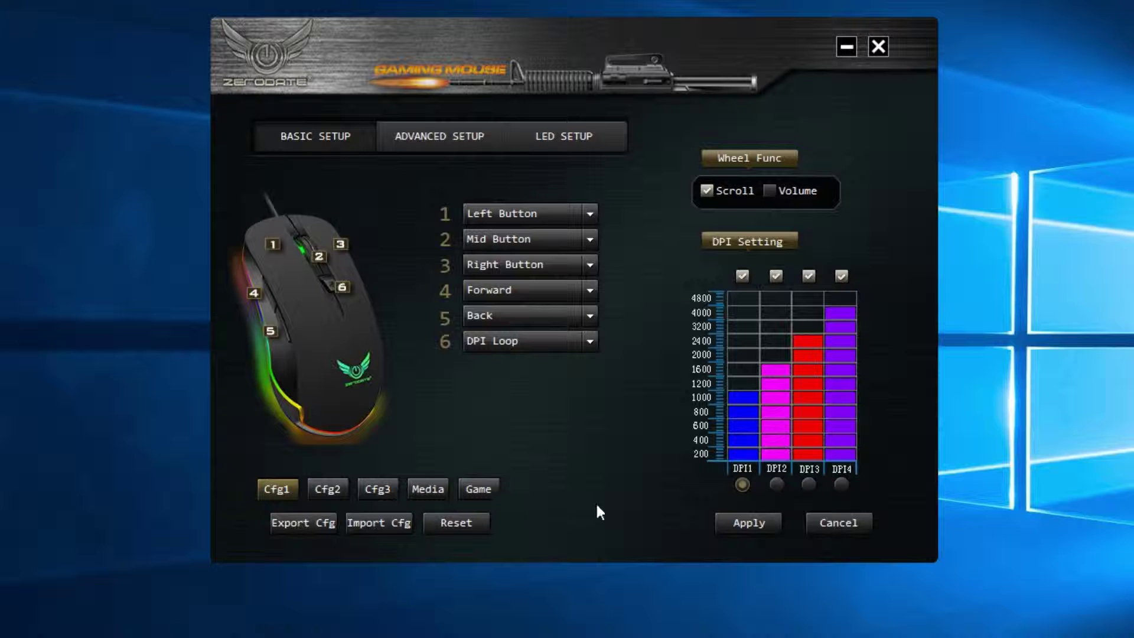
In the advanced setup of Cfg1, raise the Fire Speed by six increments and lower it by two
{"action": "left_click", "coordinate": [457, 137]}
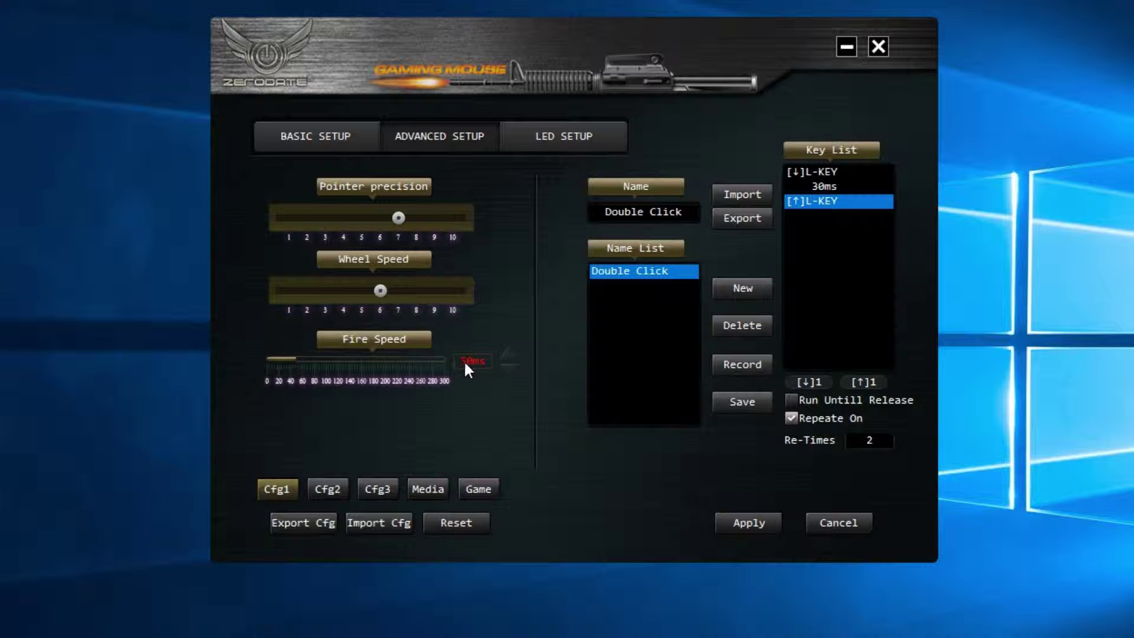
{"action": "left_click", "coordinate": [510, 354]}
{"action": "left_click", "coordinate": [510, 354]}
{"action": "left_click", "coordinate": [510, 354]}
{"action": "left_click", "coordinate": [510, 355]}
{"action": "left_click", "coordinate": [510, 354]}
{"action": "left_click", "coordinate": [510, 354]}
{"action": "left_click", "coordinate": [508, 369]}
{"action": "left_click", "coordinate": [509, 369]}
Review the pointer, wheel and fire speed settings of the Cfg2, Cfg3, Media and Game profiles, and return to Cfg1
{"action": "left_click", "coordinate": [331, 488]}
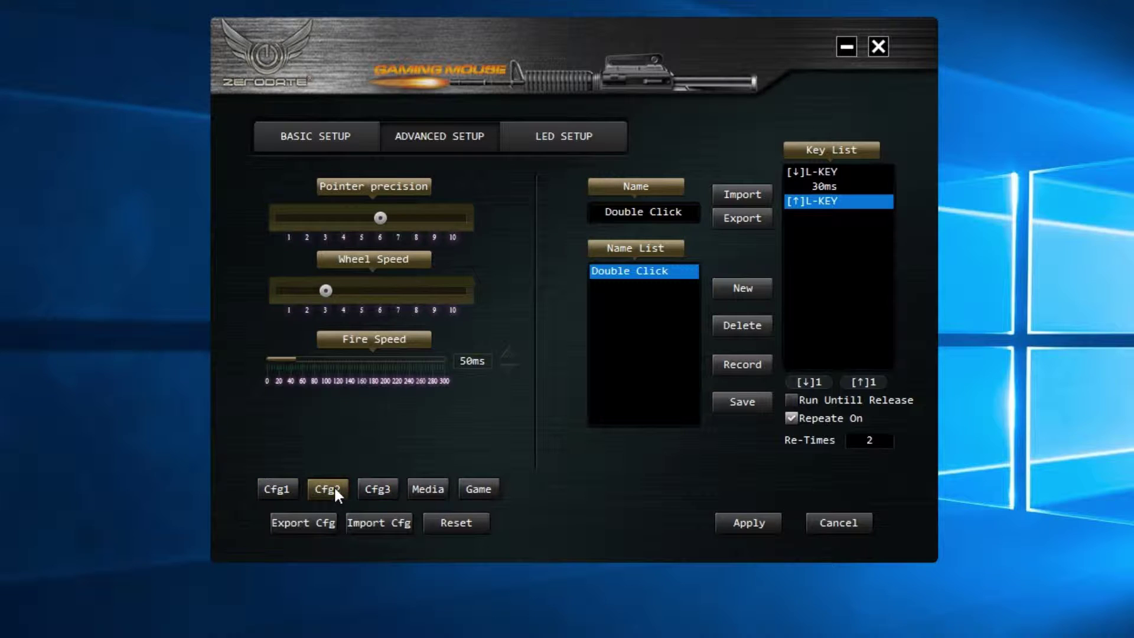
{"action": "left_click", "coordinate": [376, 489]}
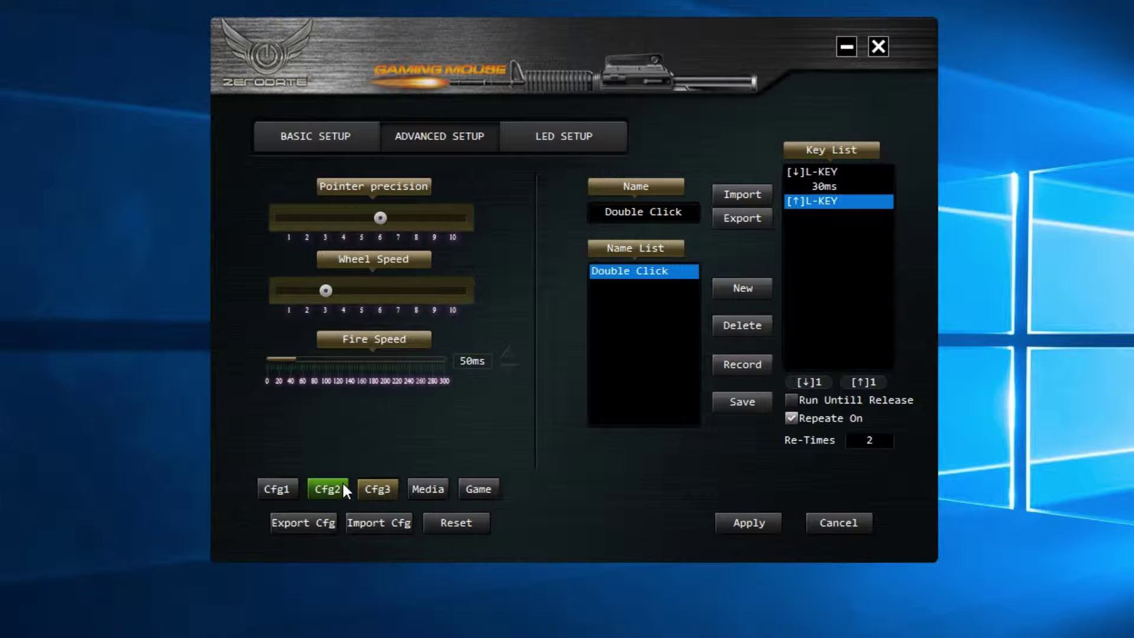
{"action": "left_click", "coordinate": [420, 489]}
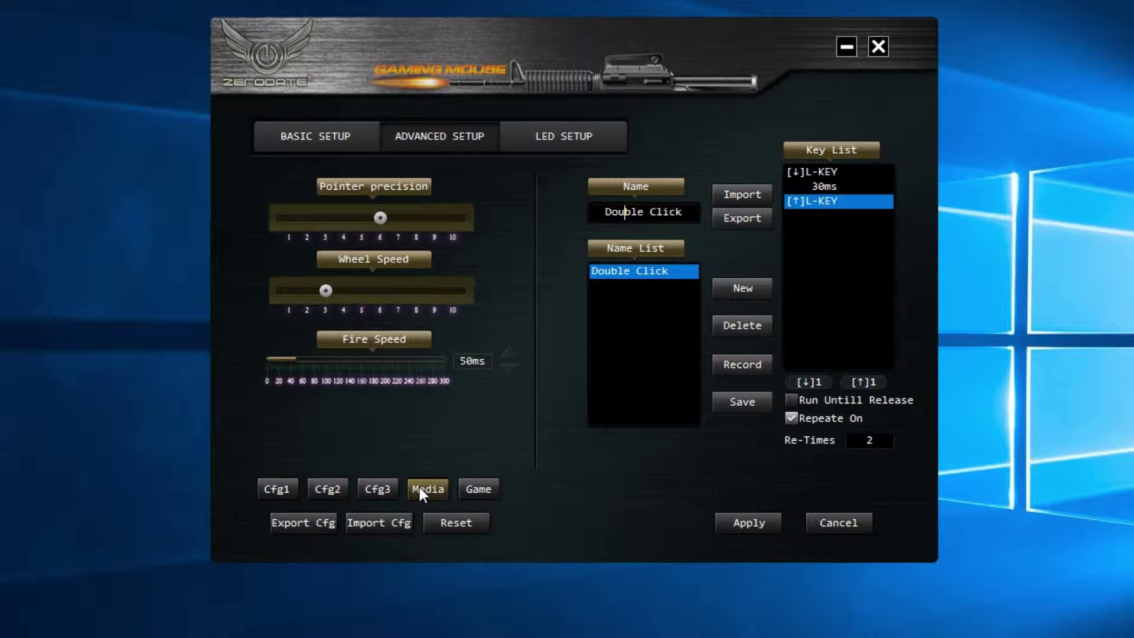
{"action": "left_click", "coordinate": [473, 489]}
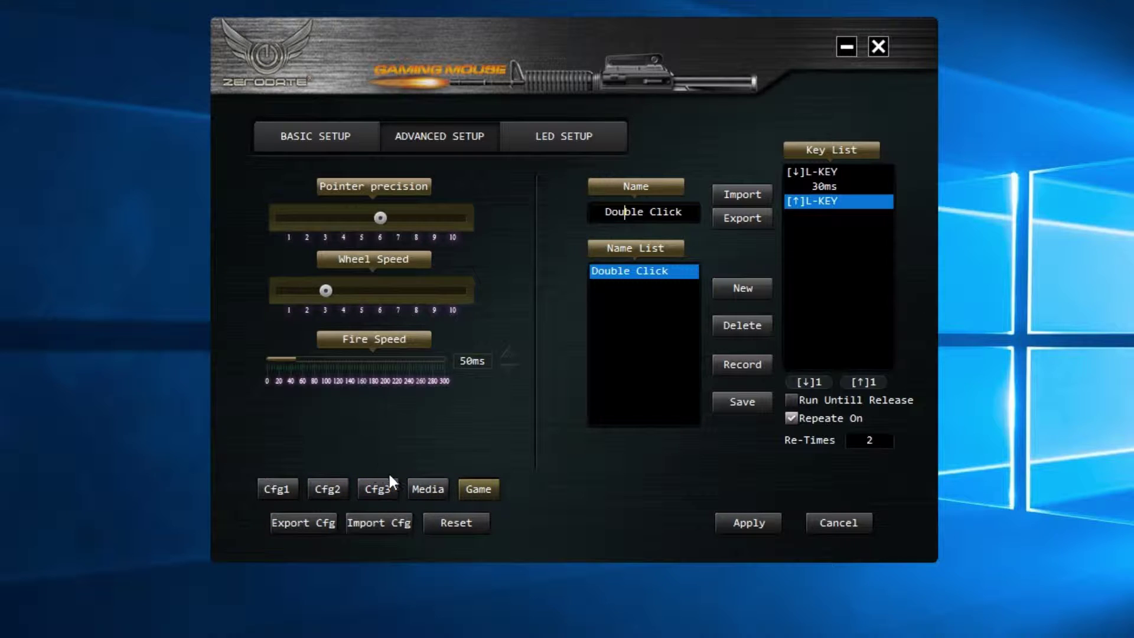
{"action": "left_click", "coordinate": [288, 490]}
Examine the LED setup of each profile from Cfg1 through Cfg2, Cfg3 and Media to Game
{"action": "left_click", "coordinate": [530, 138]}
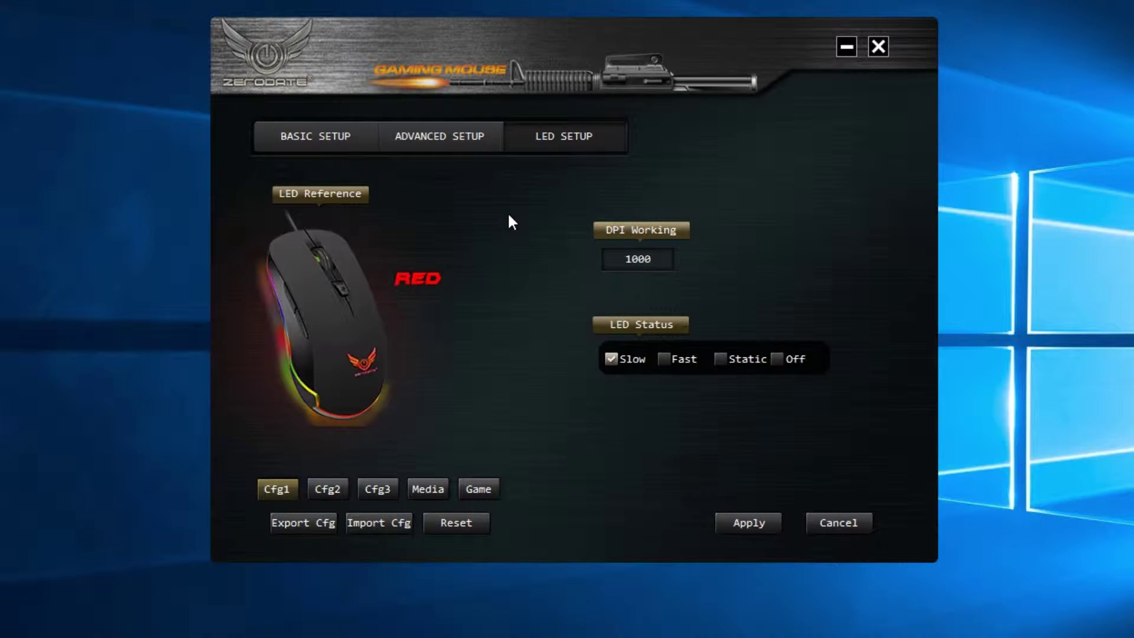
{"action": "left_click", "coordinate": [332, 491]}
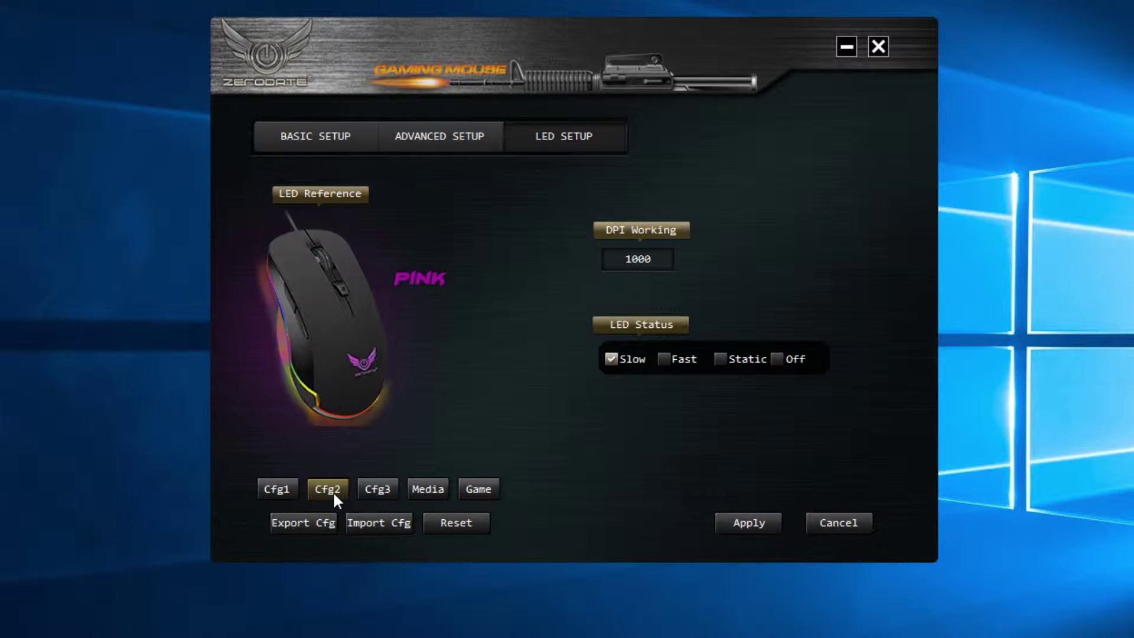
{"action": "left_click", "coordinate": [384, 490]}
{"action": "left_click", "coordinate": [424, 493]}
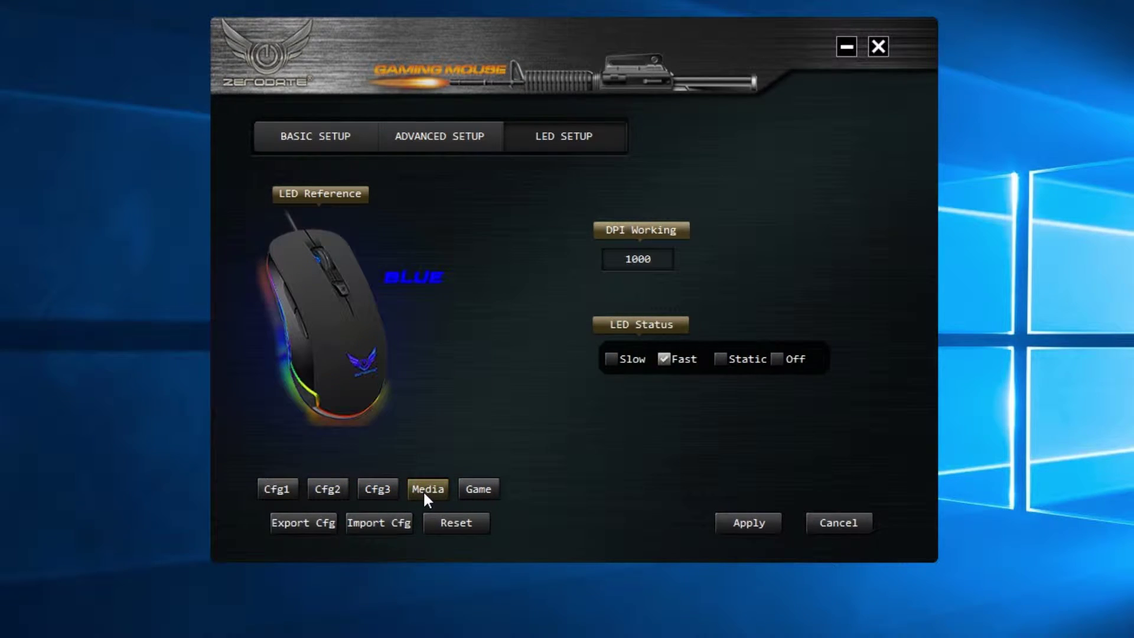
{"action": "left_click", "coordinate": [472, 493]}
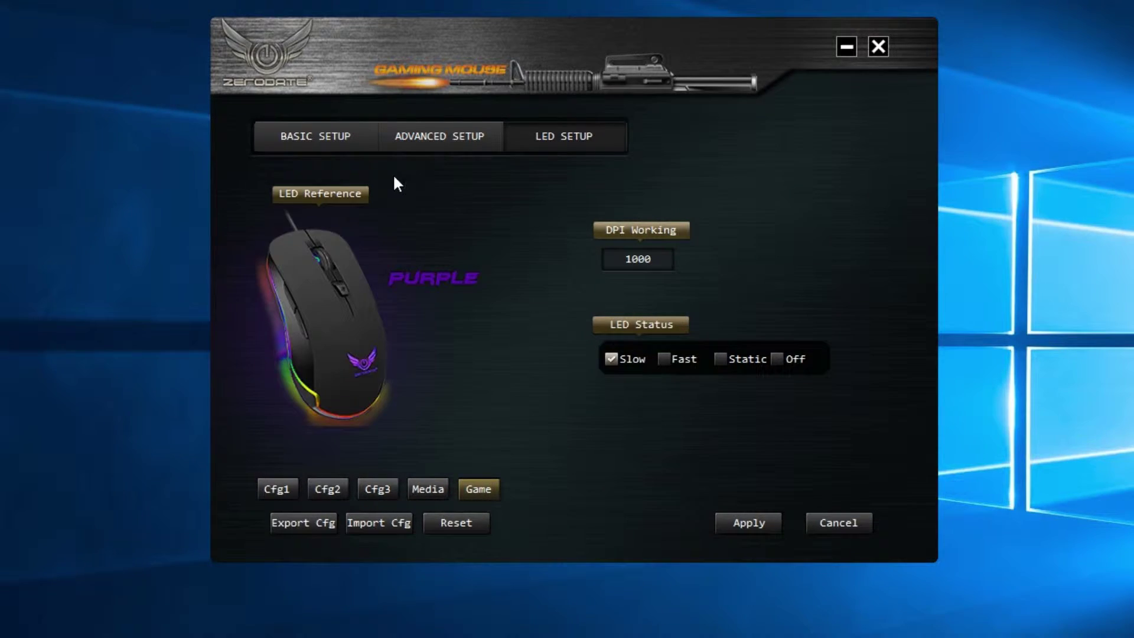
Switch the Game profile's LED status through Fast and Static to Off, apply it, and return to the basic setup
{"action": "left_click", "coordinate": [664, 359]}
{"action": "left_click", "coordinate": [719, 359]}
{"action": "left_click", "coordinate": [777, 358]}
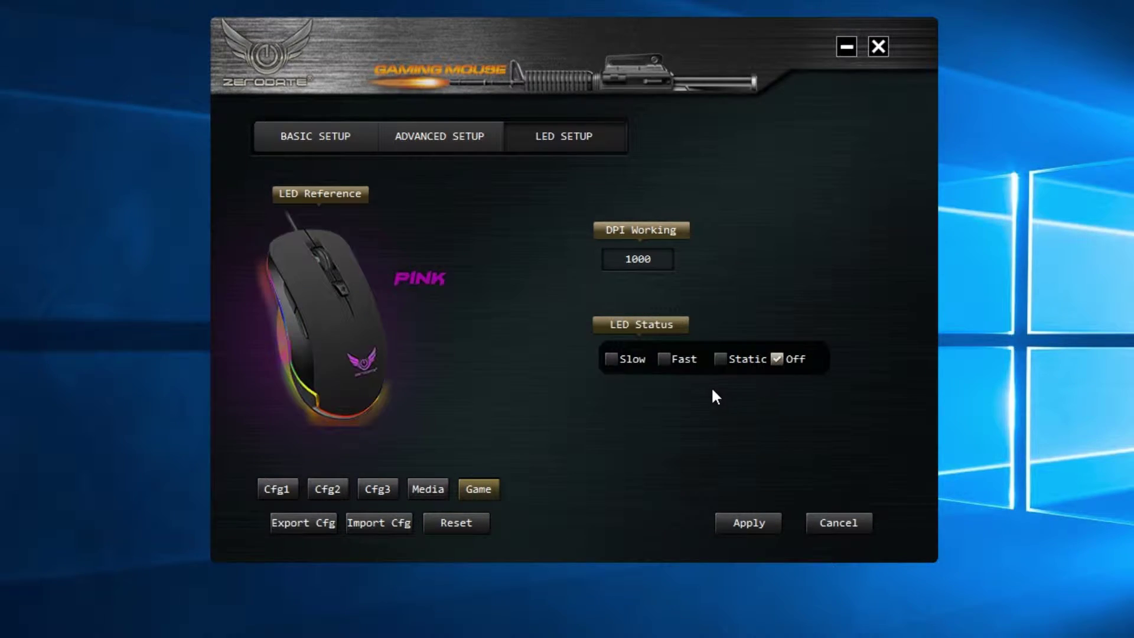
{"action": "left_click", "coordinate": [749, 522]}
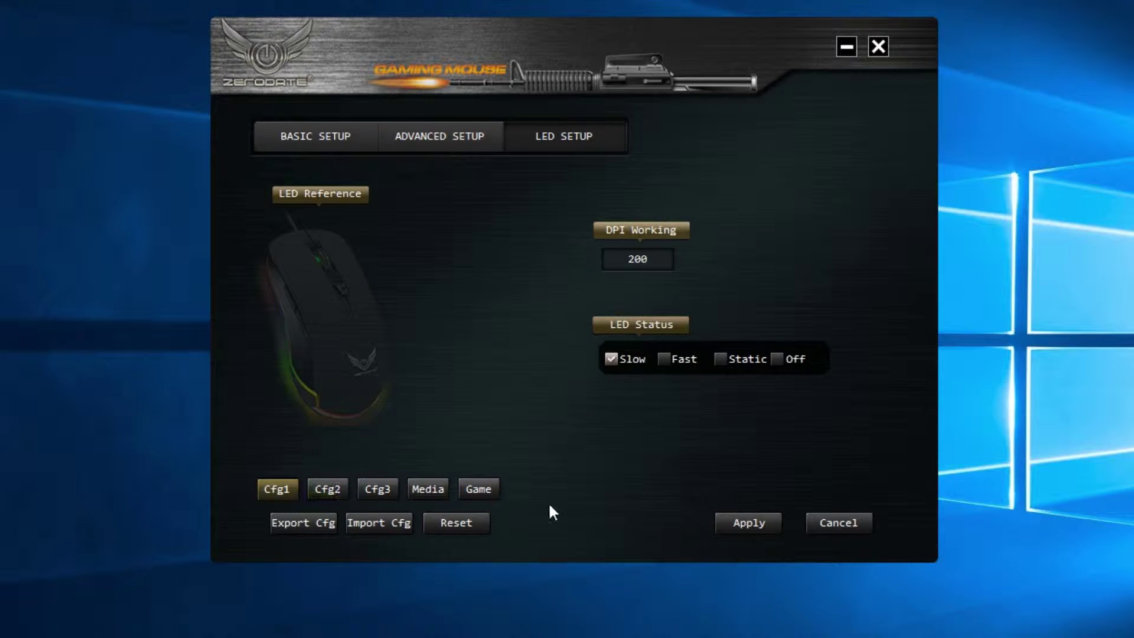
{"action": "left_click", "coordinate": [296, 131]}
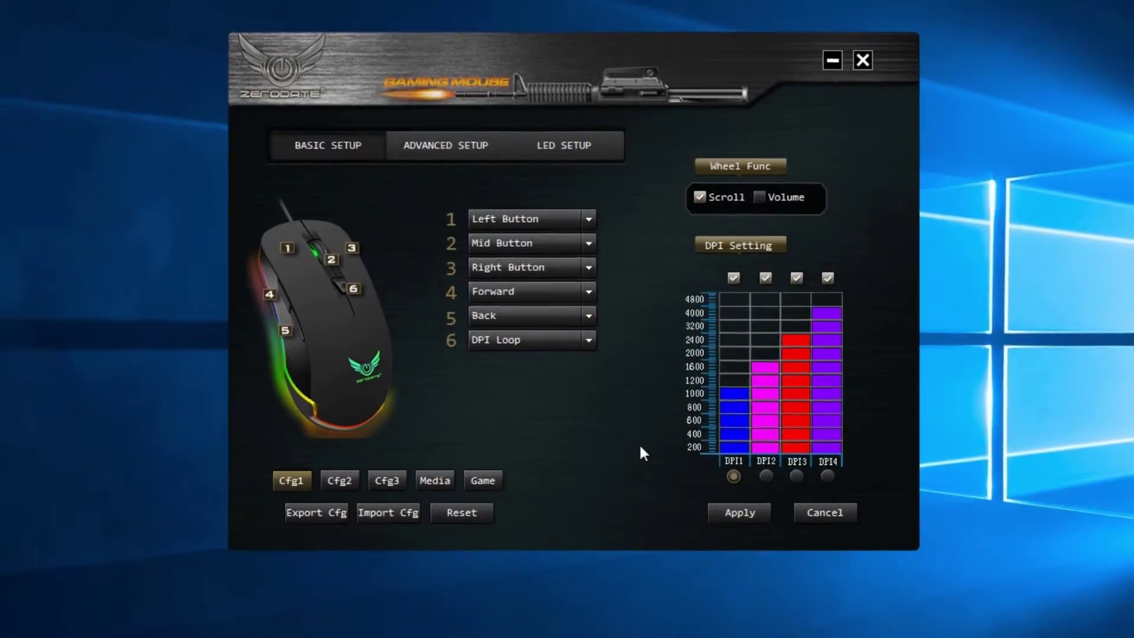